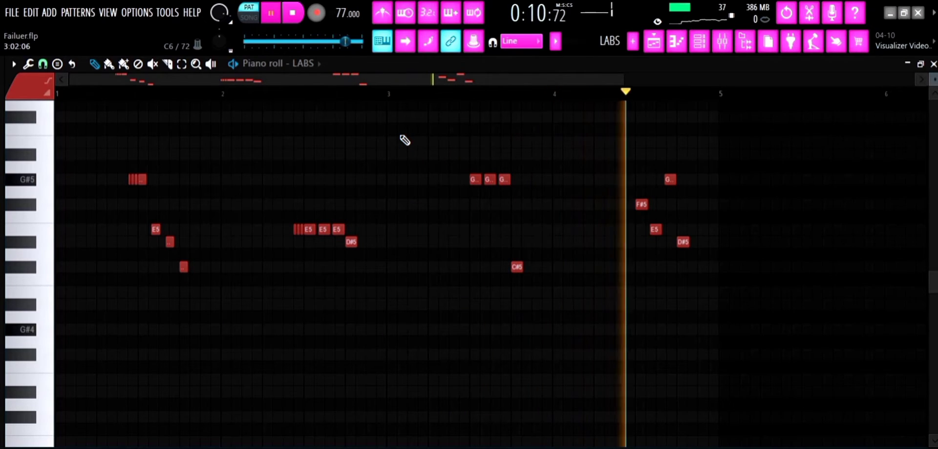
Play the kordz - Purity flute pattern, examining its notes and the Ocarina preset in the Purity instrument, and stop playback
{"action": "key", "text": "space"}
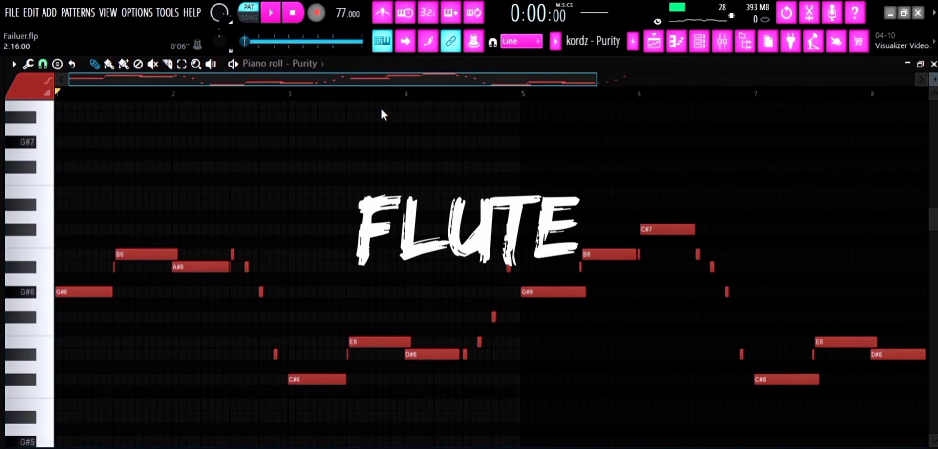
{"action": "left_click", "coordinate": [270, 13]}
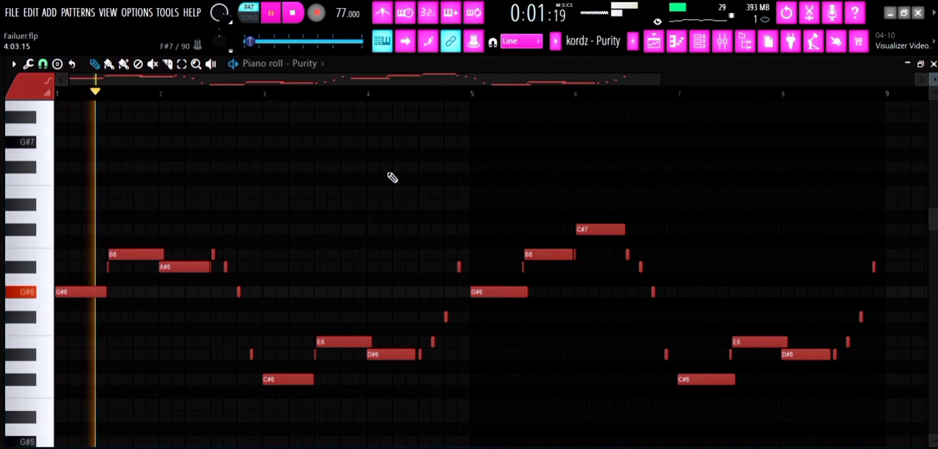
{"action": "key", "text": "F6"}
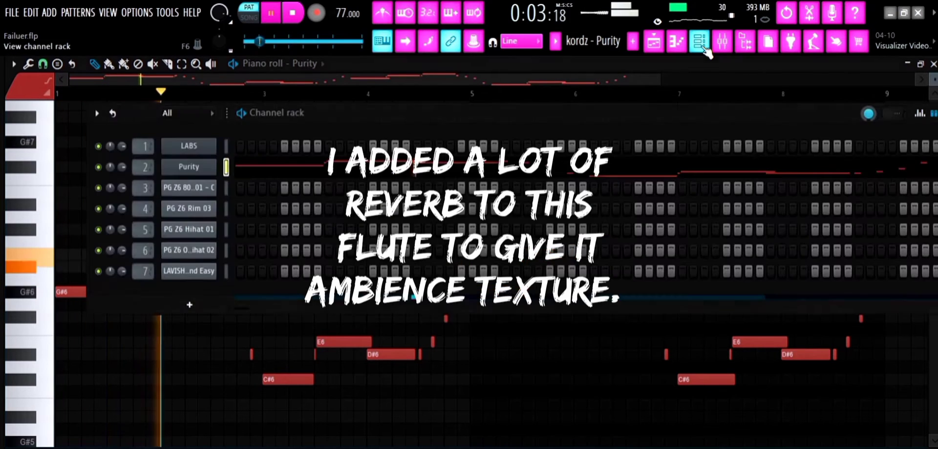
{"action": "left_click", "coordinate": [213, 167]}
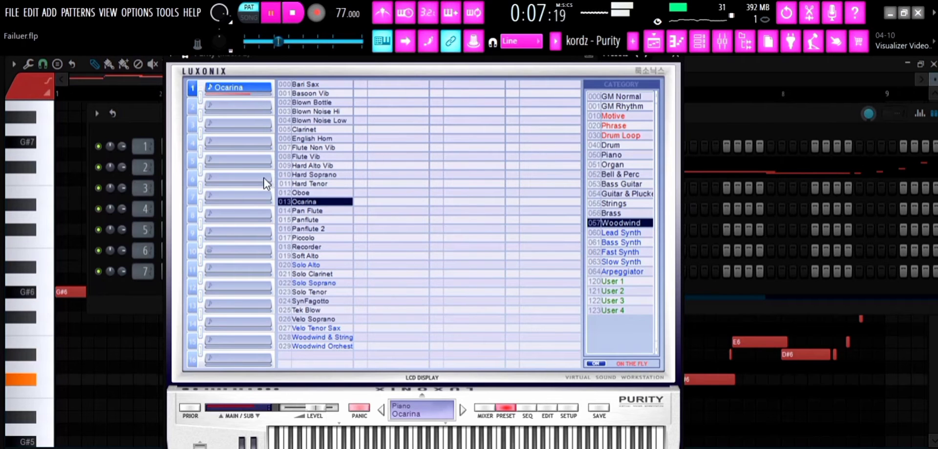
{"action": "left_click", "coordinate": [676, 58]}
{"action": "left_click", "coordinate": [524, 84]}
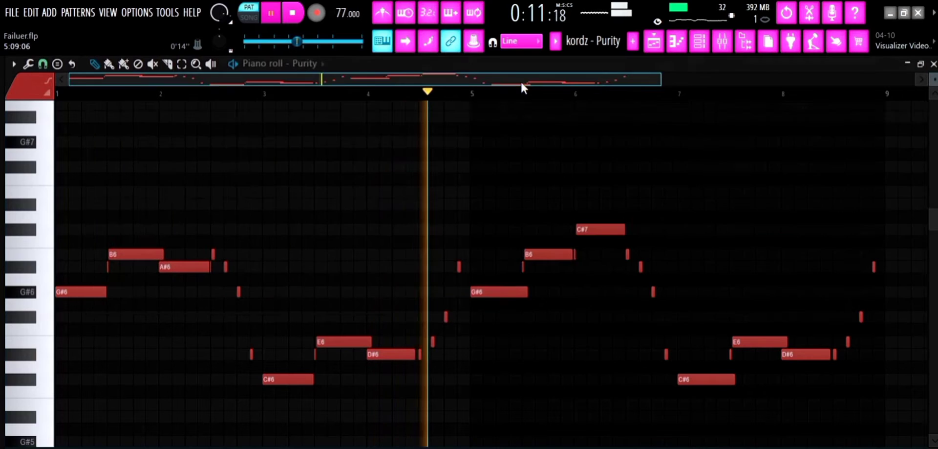
{"action": "scroll", "coordinate": [513, 83], "scroll_direction": "down", "scroll_amount": 1}
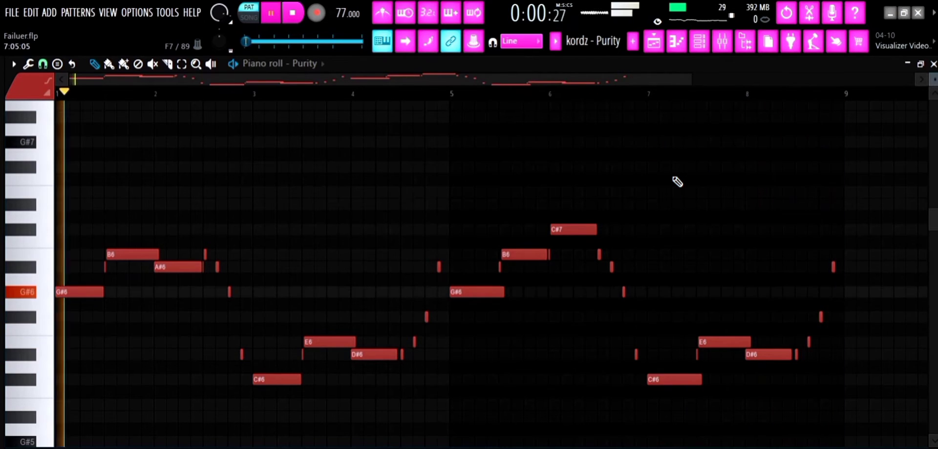
{"action": "key", "text": "space"}
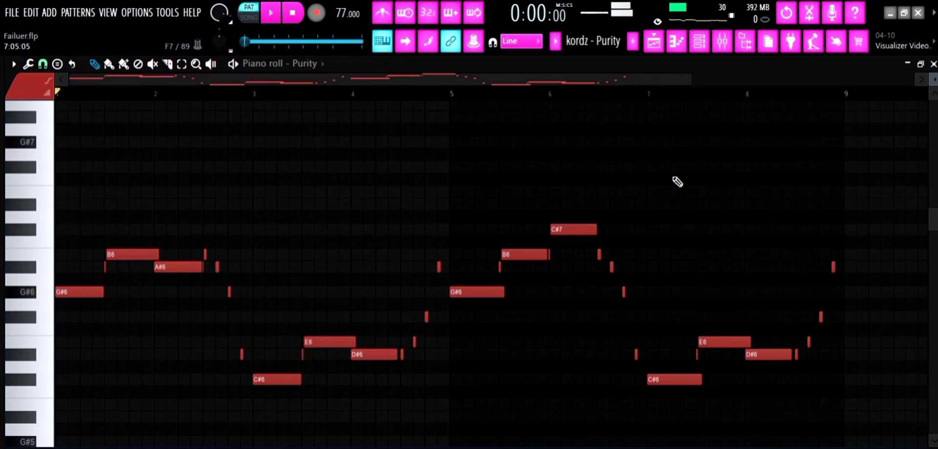
Open the playlist arrangement and play it in song mode, examining the melody and drum clips on Tracks 1 to 8
{"action": "left_click", "coordinate": [655, 47]}
{"action": "scroll", "coordinate": [488, 92], "scroll_direction": "down", "scroll_amount": 3}
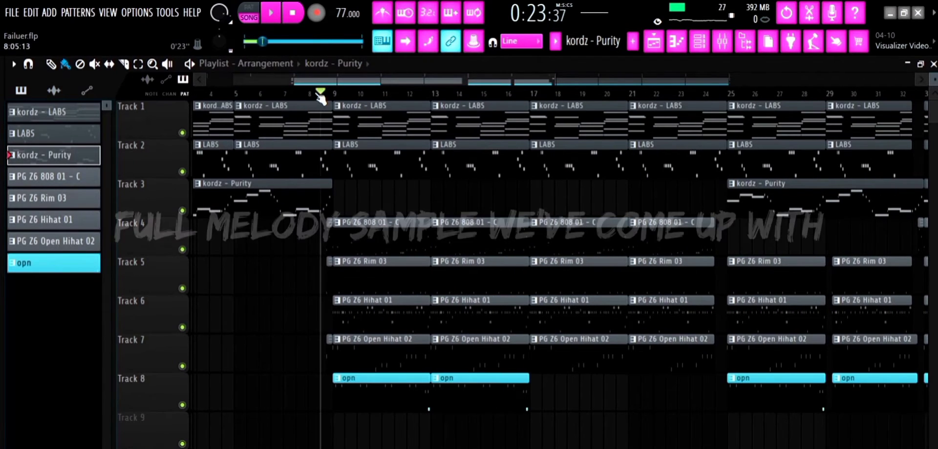
{"action": "scroll", "coordinate": [320, 93], "scroll_direction": "down", "scroll_amount": 2}
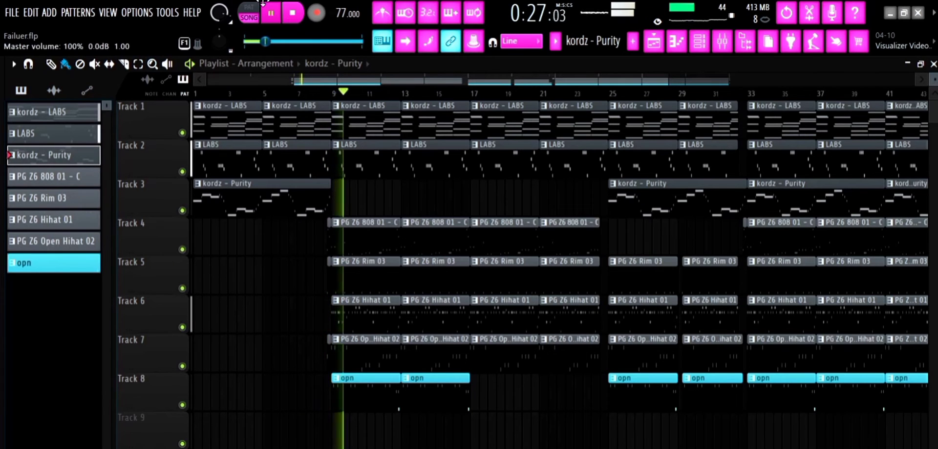
{"action": "scroll", "coordinate": [378, 77], "scroll_direction": "up", "scroll_amount": 4}
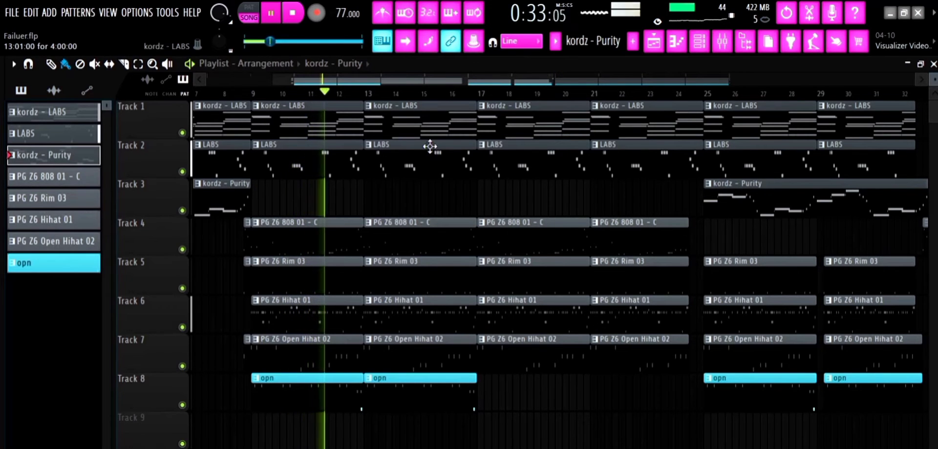
{"action": "scroll", "coordinate": [416, 80], "scroll_direction": "up", "scroll_amount": 2}
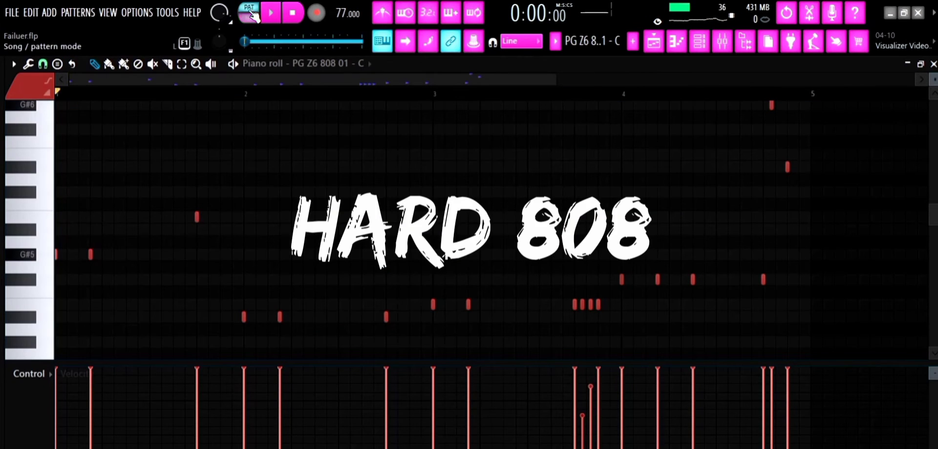
Play the PG Z6 808 01 - C and PG Z6 Rim 03 patterns, with the rim cued to bar 4, and stop playback
{"action": "left_click", "coordinate": [283, 20]}
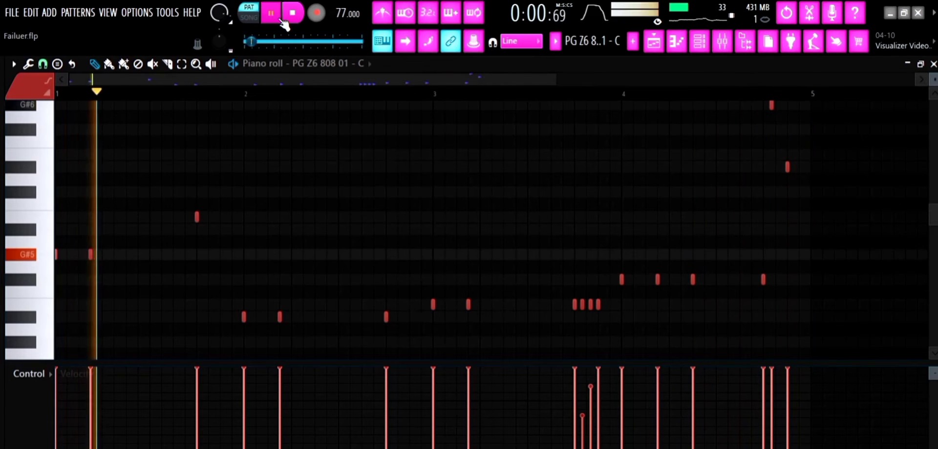
{"action": "key", "text": "space"}
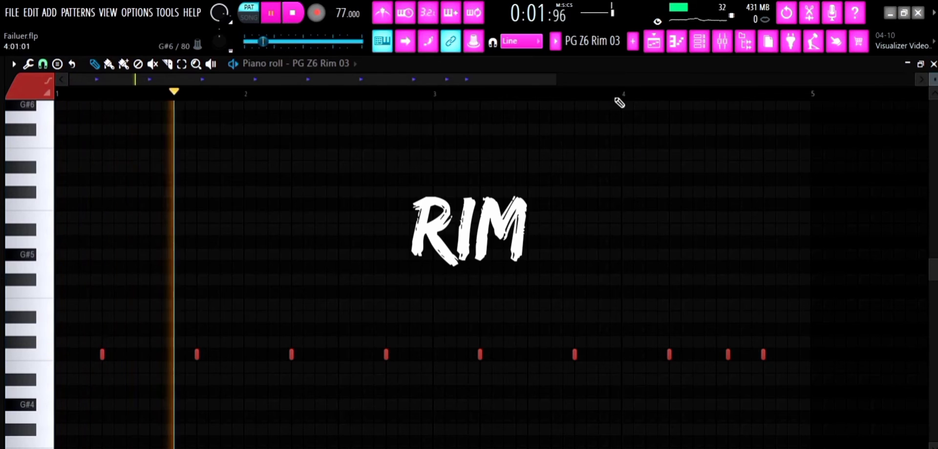
{"action": "left_click", "coordinate": [622, 94]}
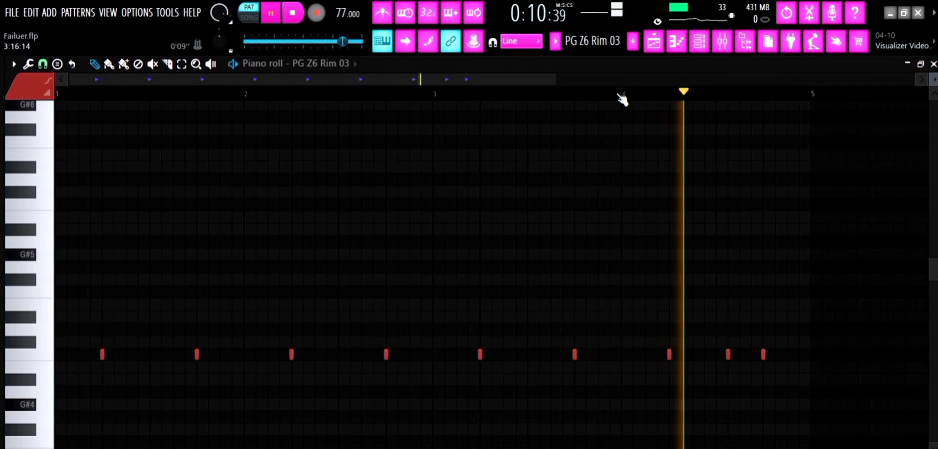
{"action": "key", "text": "space"}
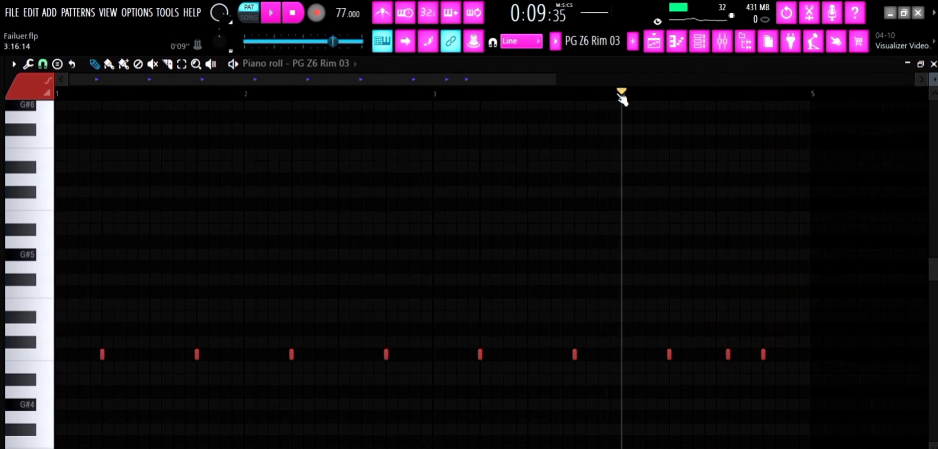
Switch to the PG Z6 Hihat 01 pattern, play it through while examining its notes, and stop playback
{"action": "left_click", "coordinate": [555, 41]}
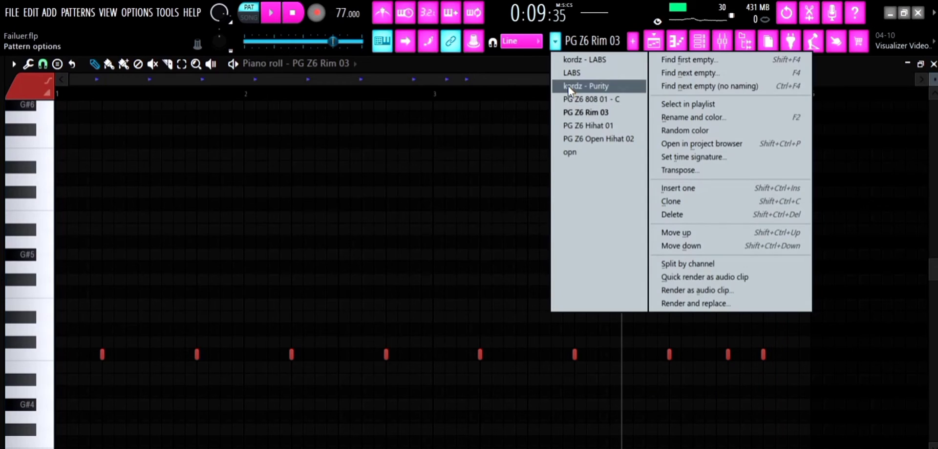
{"action": "left_click", "coordinate": [576, 126]}
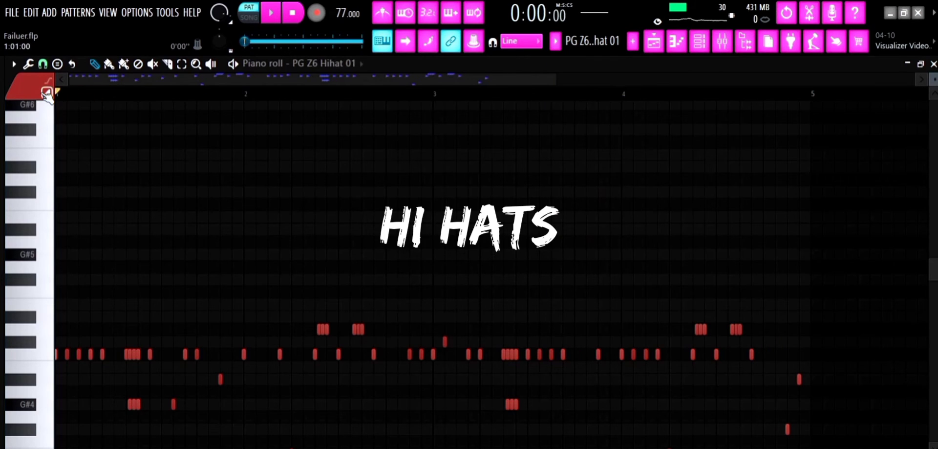
{"action": "key", "text": "space"}
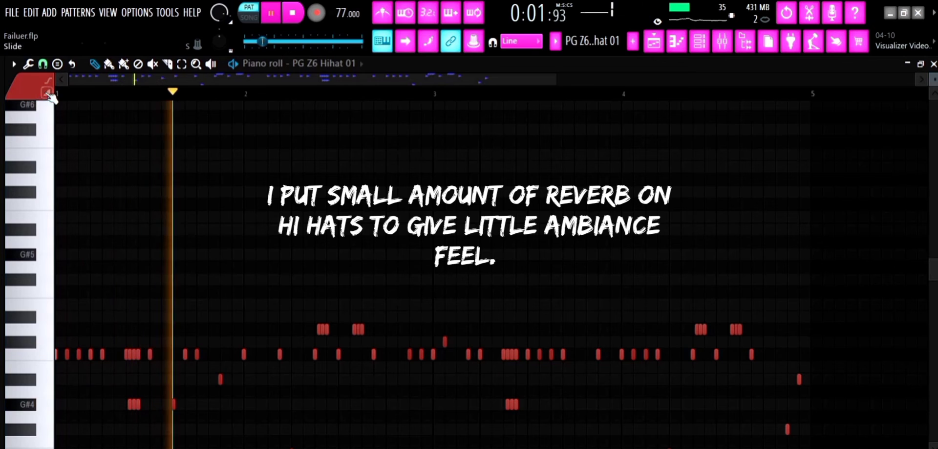
{"action": "scroll", "coordinate": [98, 137], "scroll_direction": "down", "scroll_amount": 2}
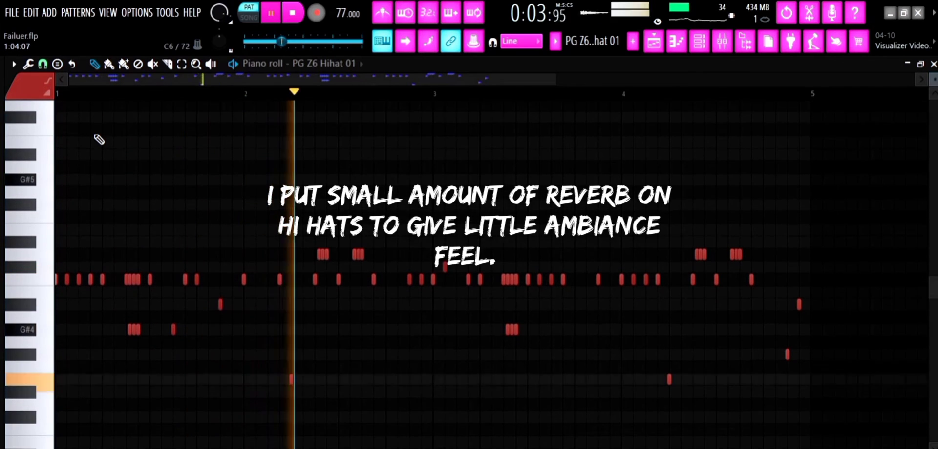
{"action": "scroll", "coordinate": [100, 139], "scroll_direction": "down", "scroll_amount": 1}
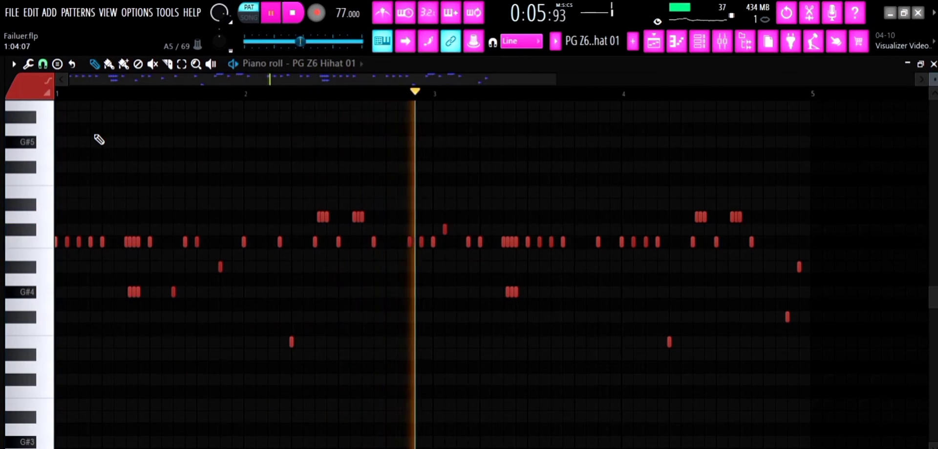
{"action": "scroll", "coordinate": [197, 78], "scroll_direction": "up", "scroll_amount": 3}
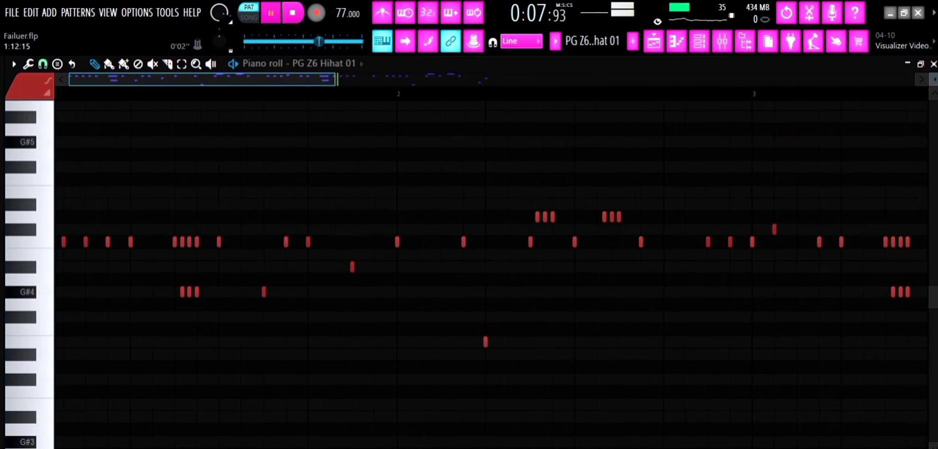
{"action": "scroll", "coordinate": [116, 74], "scroll_direction": "down", "scroll_amount": 3}
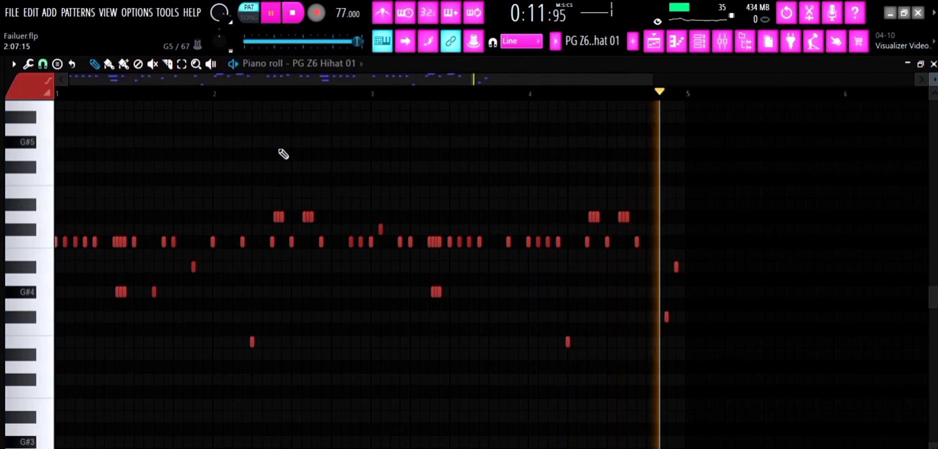
{"action": "key", "text": "space"}
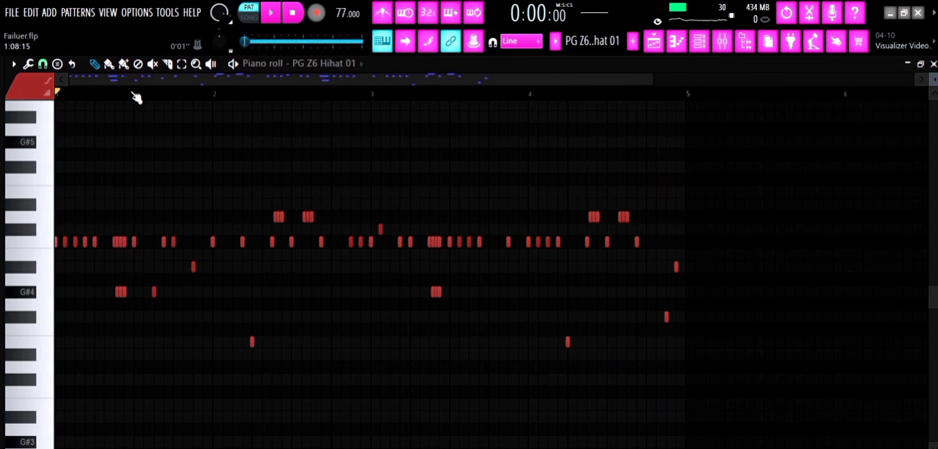
Set the piano roll snap to 1/3 step for the hi-hat pattern
{"action": "left_click", "coordinate": [43, 64]}
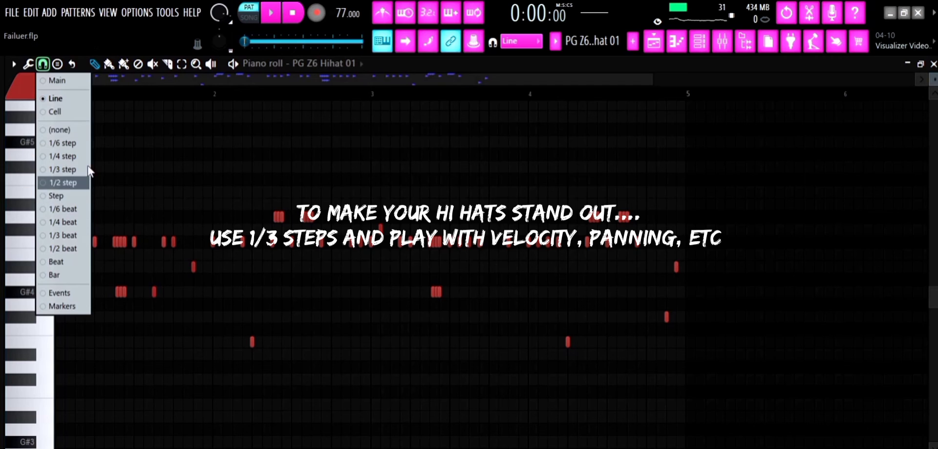
{"action": "left_click", "coordinate": [57, 170]}
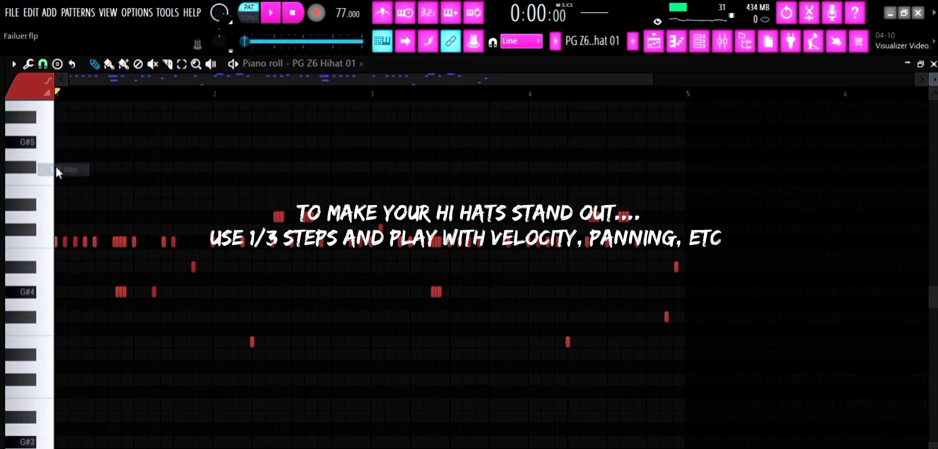
{"action": "left_click", "coordinate": [43, 64]}
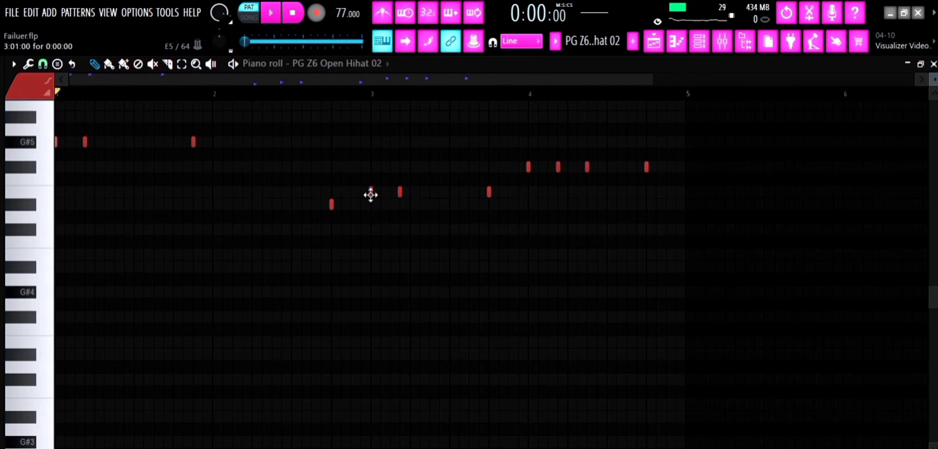
Play the PG Z6 Open Hihat 02 pattern and examine its notes
{"action": "key", "text": "space"}
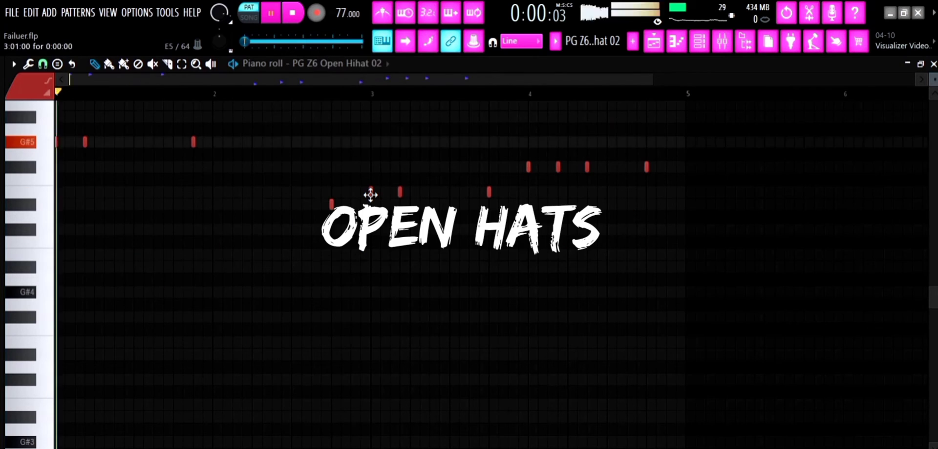
{"action": "scroll", "coordinate": [375, 199], "scroll_direction": "up", "scroll_amount": 3}
{"action": "scroll", "coordinate": [375, 199], "scroll_direction": "up", "scroll_amount": 1}
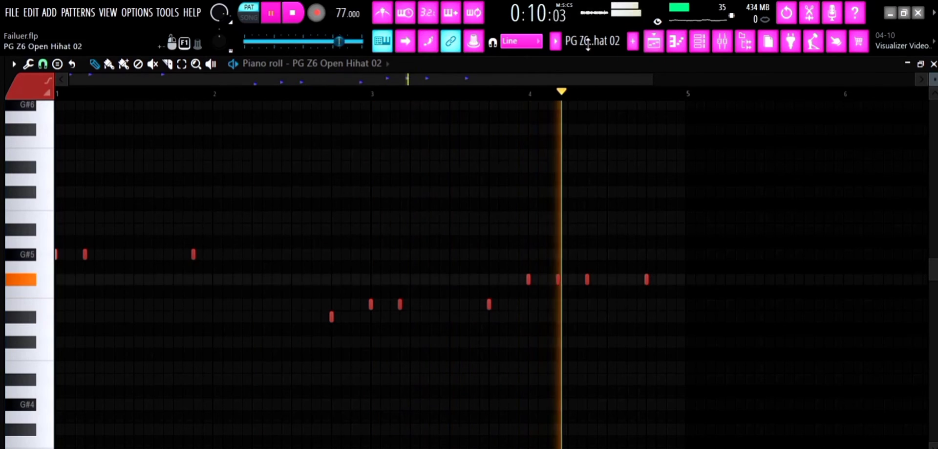
Switch to the opn pattern and play its LAVISH - Quick and Easy open-hat notes, moving playback to bar 4
{"action": "left_click", "coordinate": [555, 41]}
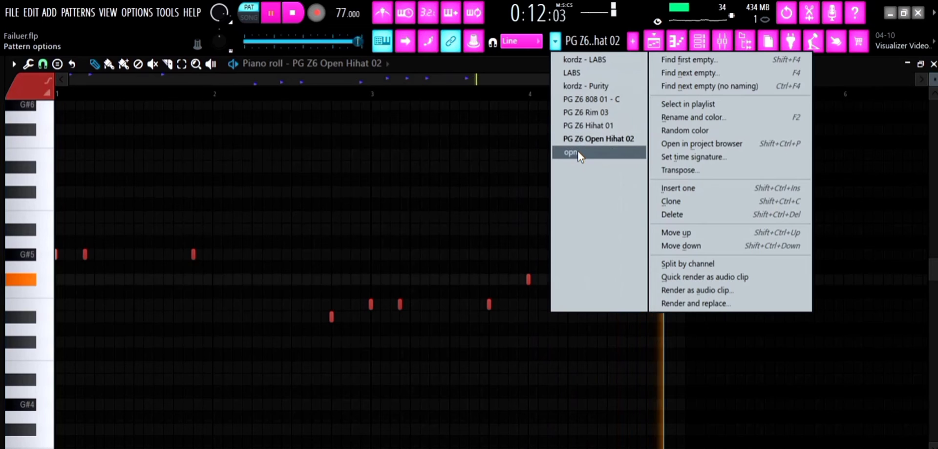
{"action": "left_click", "coordinate": [570, 151]}
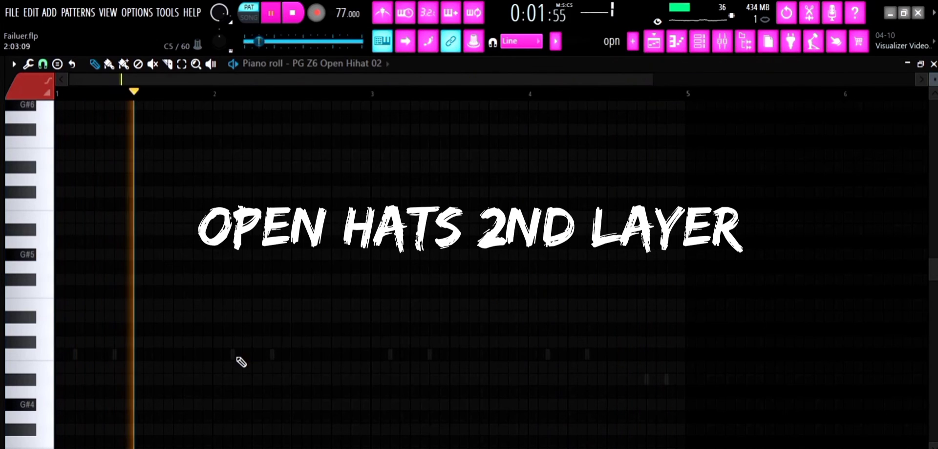
{"action": "double_click", "coordinate": [234, 354]}
{"action": "scroll", "coordinate": [235, 355], "scroll_direction": "down", "scroll_amount": 2}
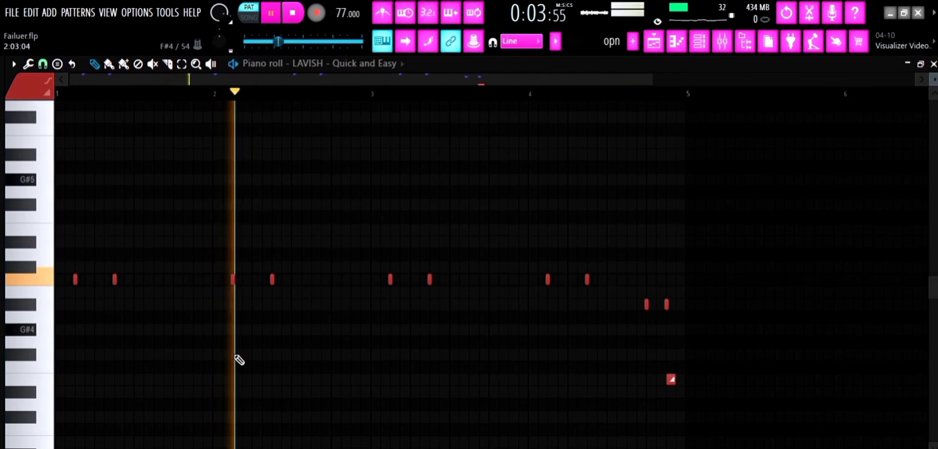
{"action": "left_click", "coordinate": [530, 98]}
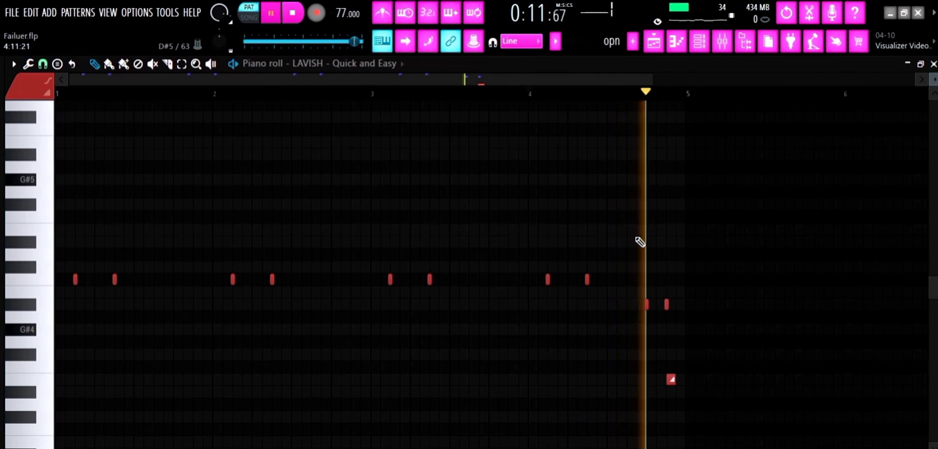
Return to the playlist, play the drum tracks and the full arrangement in song mode, and stop playback
{"action": "left_click", "coordinate": [654, 42]}
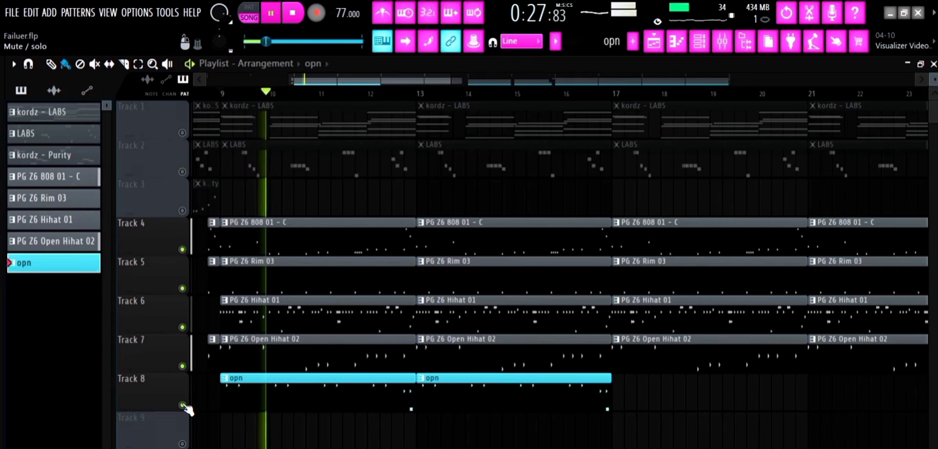
{"action": "left_click_drag", "start_coordinate": [304, 92], "coordinate": [364, 215]}
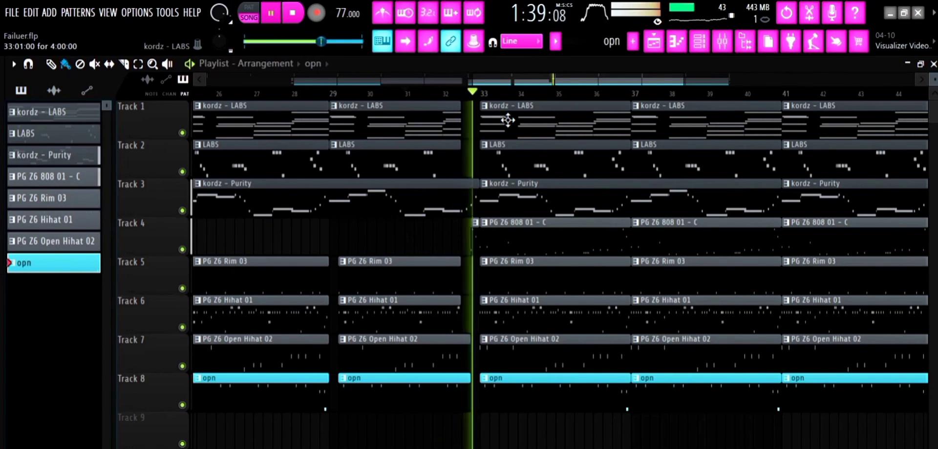
{"action": "mouse_move", "coordinate": [509, 81]}
{"action": "left_mouse_down"}
{"action": "mouse_move", "coordinate": [552, 78]}
{"action": "mouse_move", "coordinate": [511, 78]}
{"action": "left_mouse_up"}
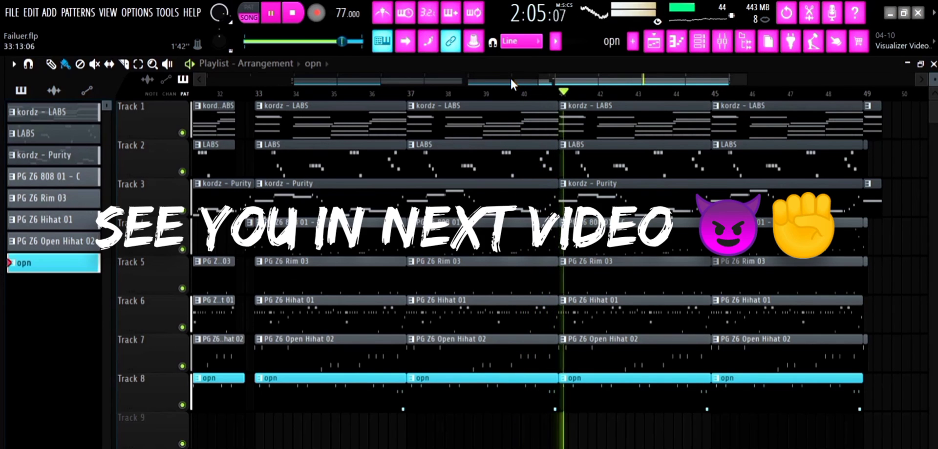
{"action": "key", "text": "space"}
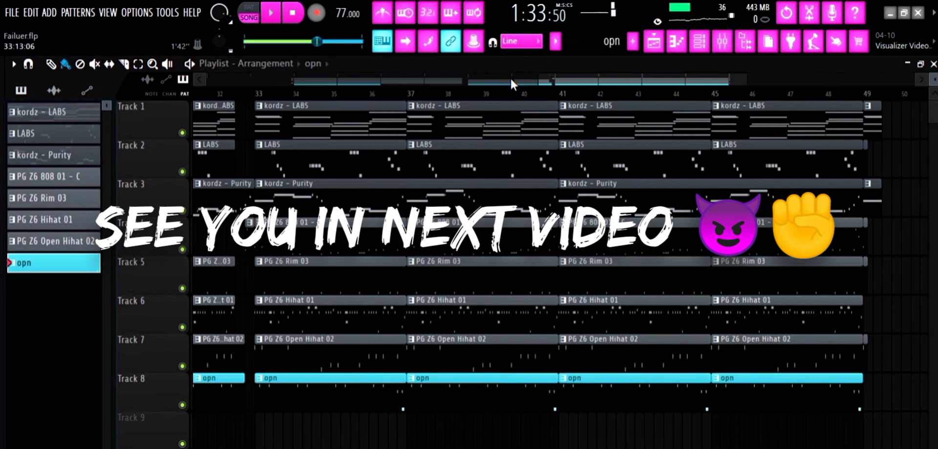